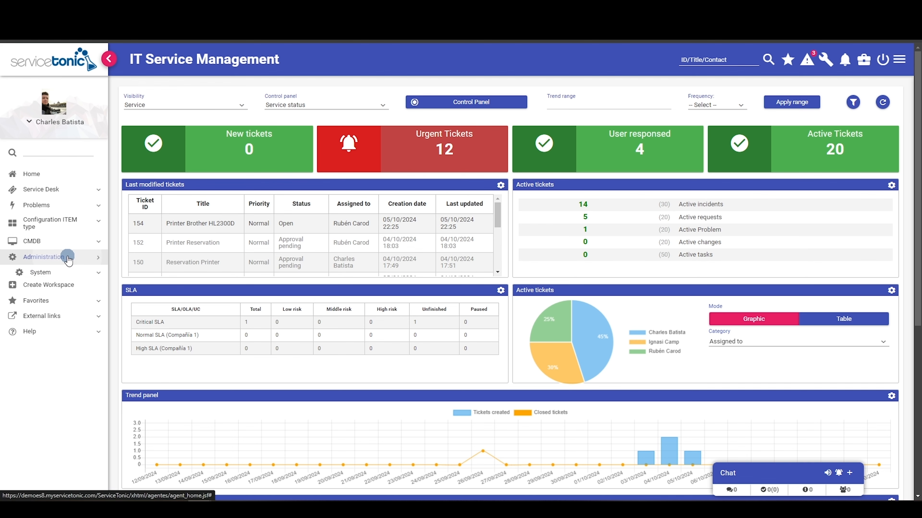
# - Go to Administration > Service > Agents to show the agent list and an agent's properties
pyautogui.click(71, 289)
pyautogui.click(68, 324)
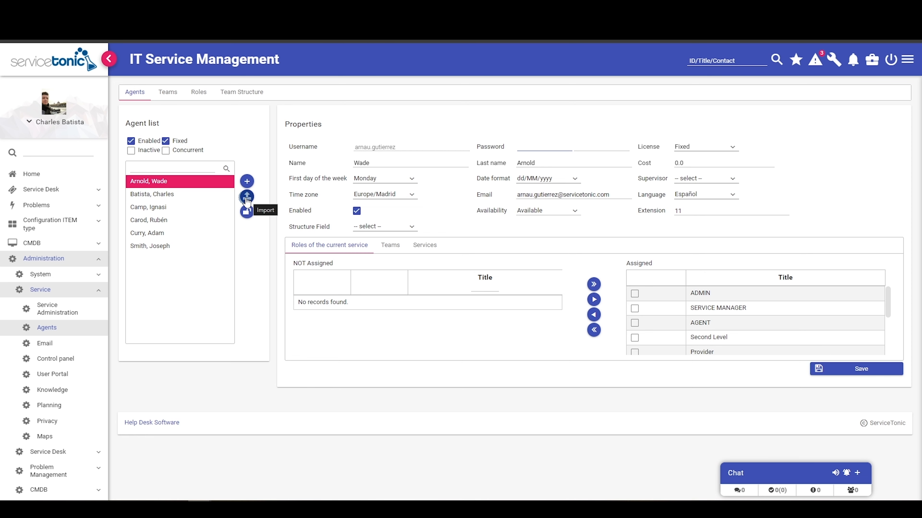
pyautogui.click(247, 198)
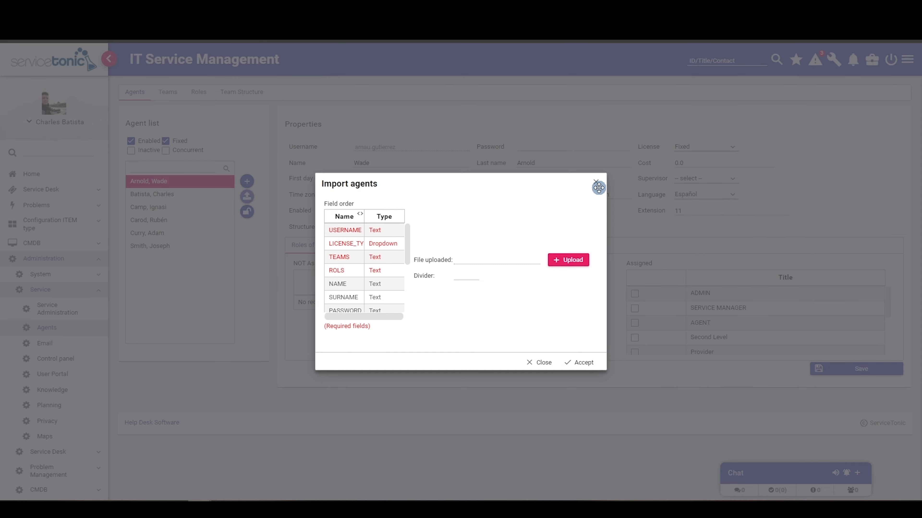
pyautogui.click(596, 182)
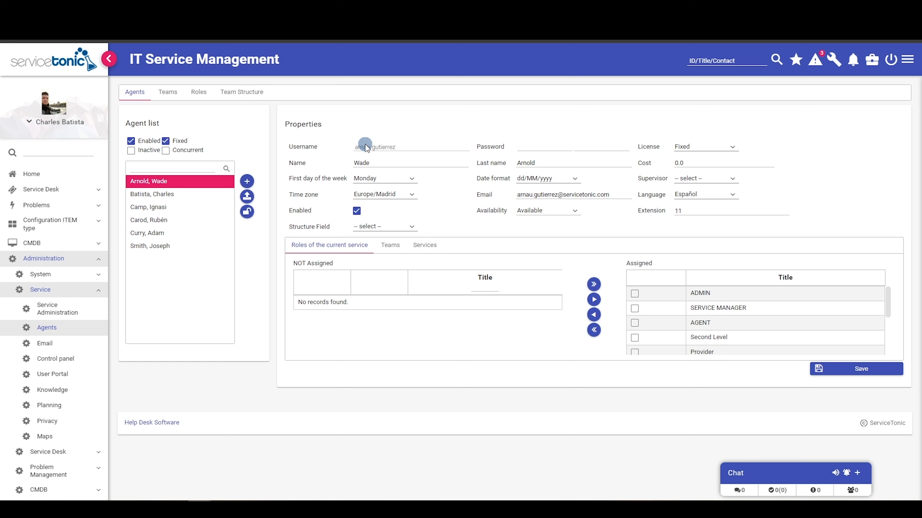
pyautogui.doubleClick(329, 127)
pyautogui.click(341, 128)
# - Start a new agent and enter its username, password and password confirmation
pyautogui.click(247, 183)
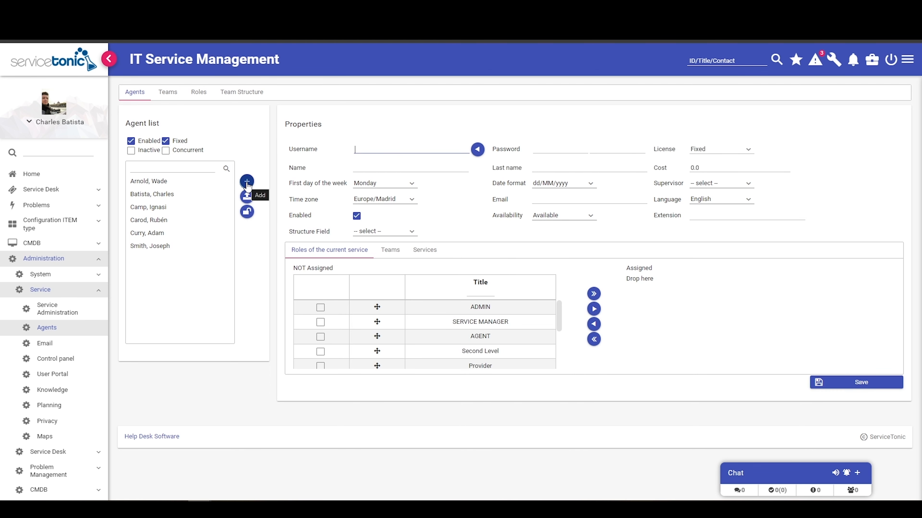
pyautogui.click(369, 149)
pyautogui.write('v')
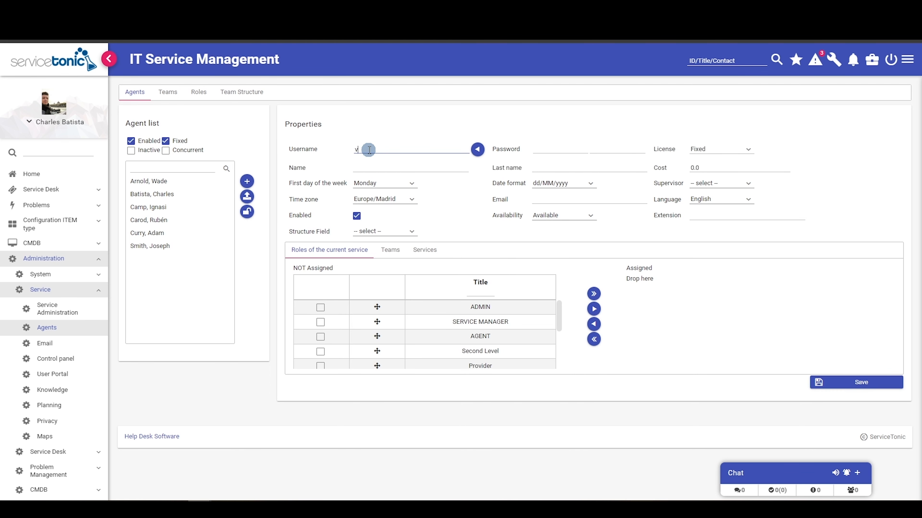
pyautogui.write('ictor.b')
pyautogui.click(548, 149)
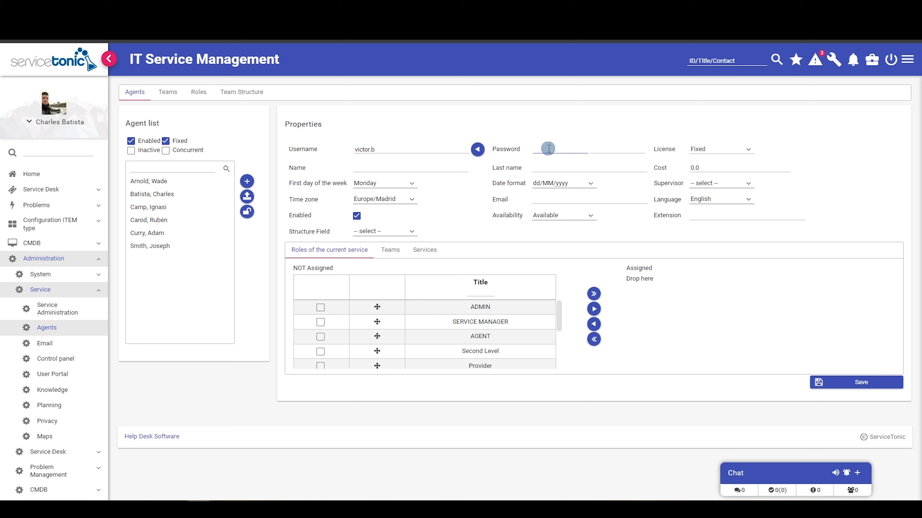
pyautogui.write('••••••')
pyautogui.press('Tab')
pyautogui.write('••••••••')
# - Fill in the new agent's first name, last name and e-mail address
pyautogui.click(374, 166)
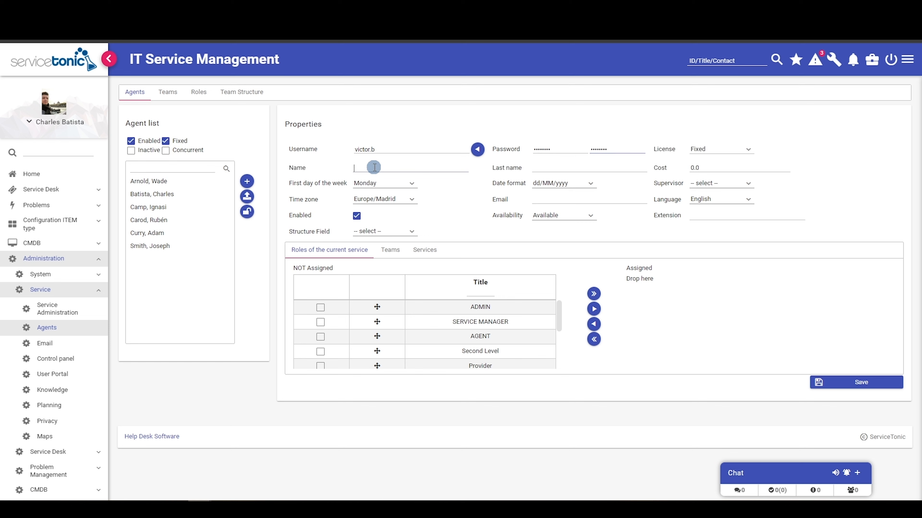
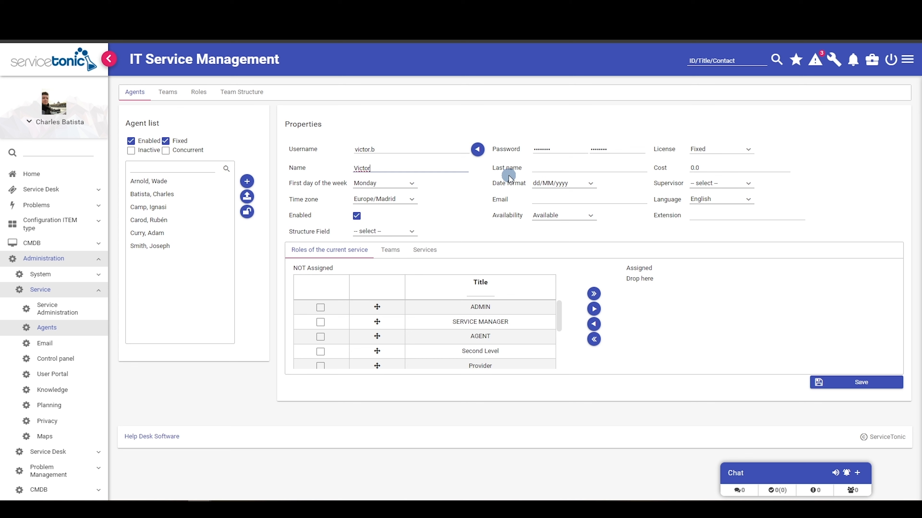
pyautogui.click(555, 165)
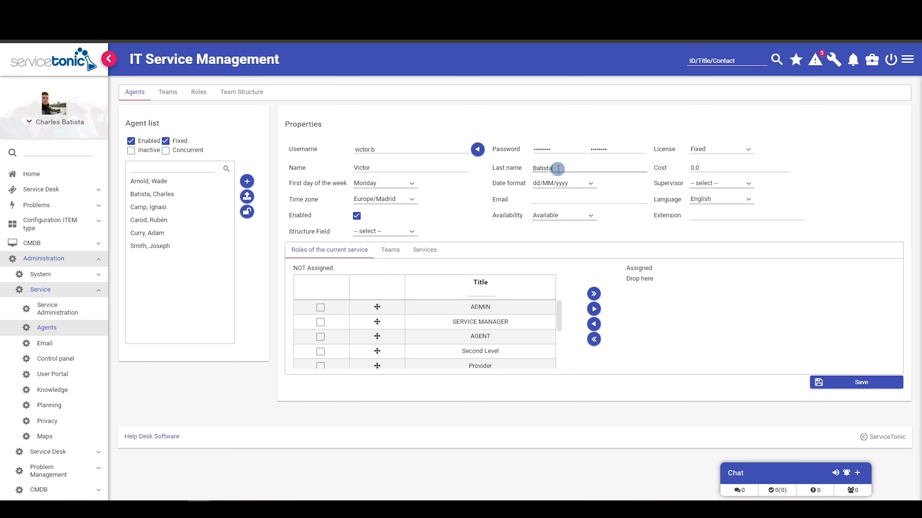
pyautogui.click(547, 200)
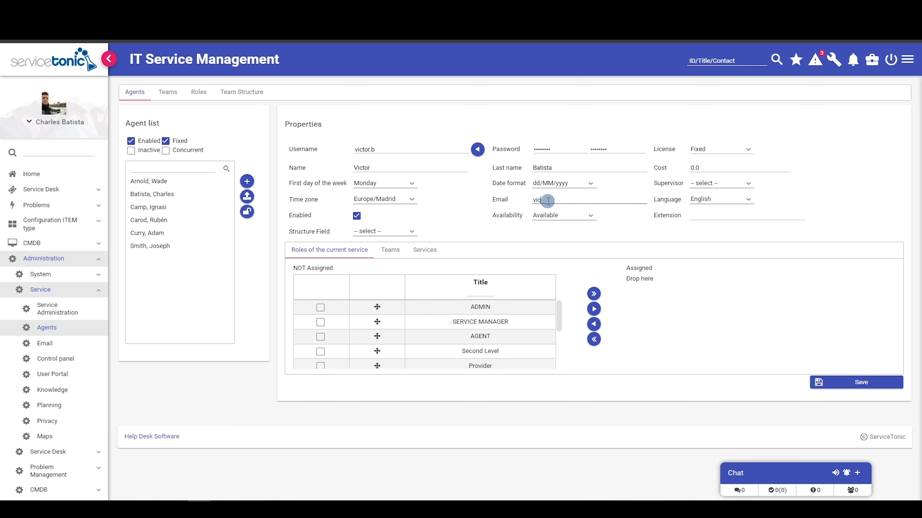
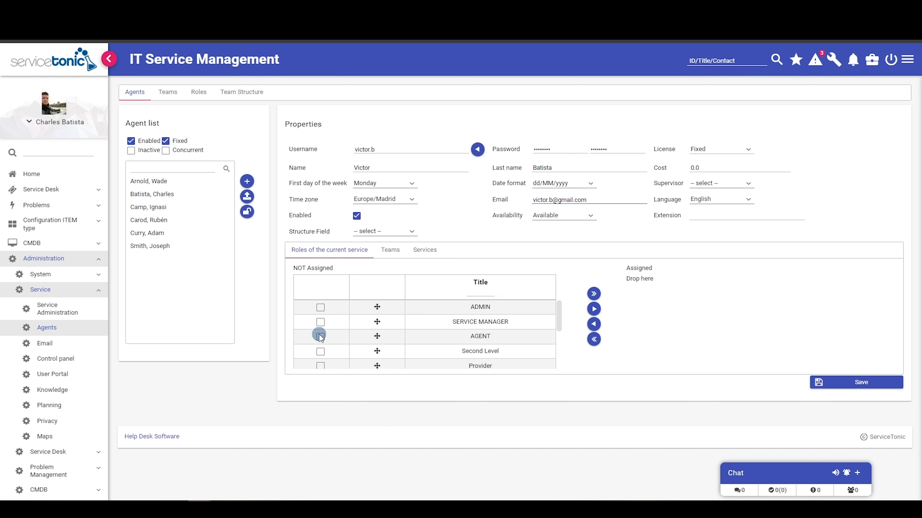
# - Assign the AGENT role, set Service Desk as team and default team, and save the agent
pyautogui.click(320, 337)
pyautogui.click(594, 309)
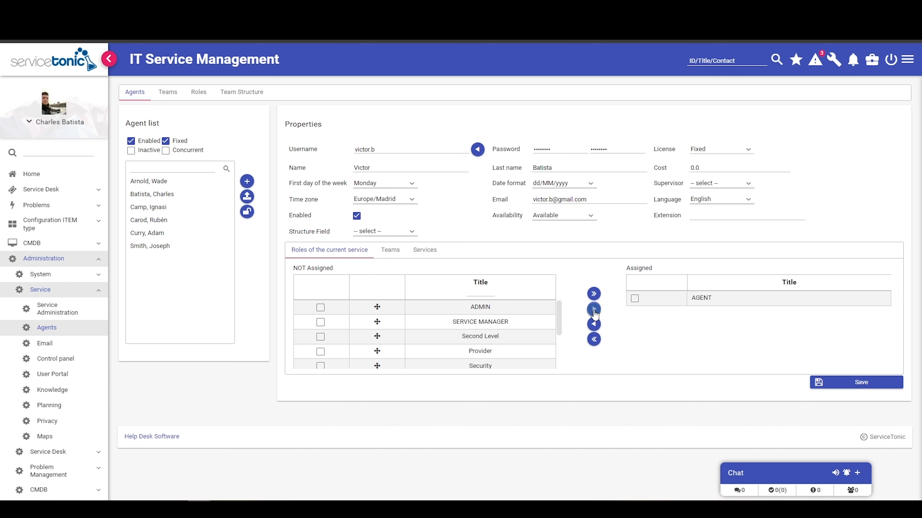
pyautogui.click(389, 259)
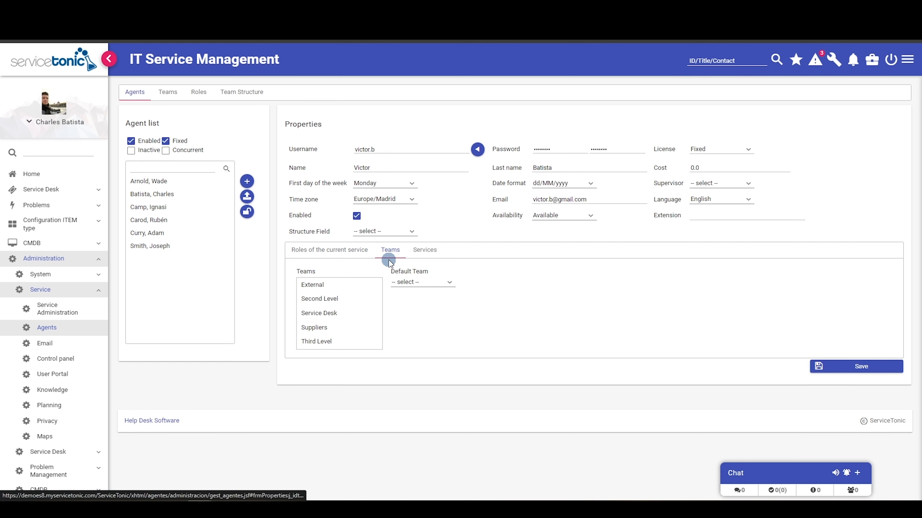
pyautogui.click(328, 313)
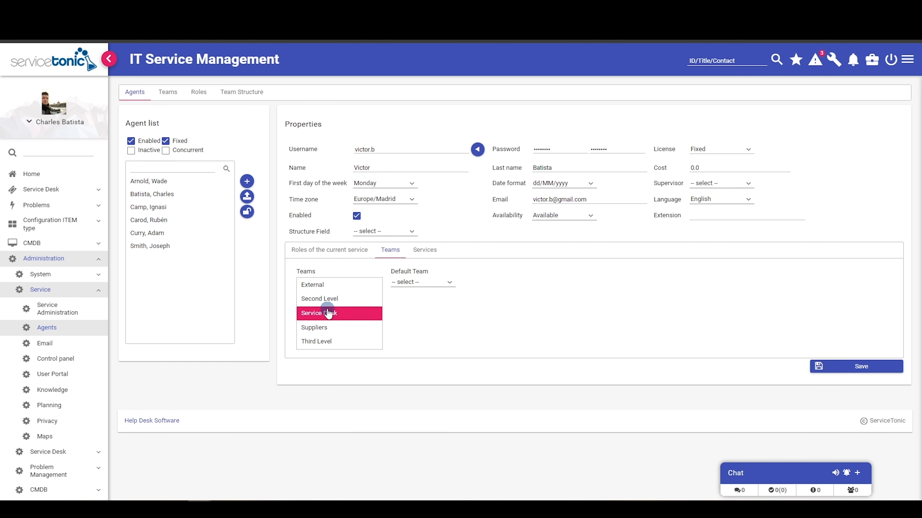
pyautogui.click(416, 283)
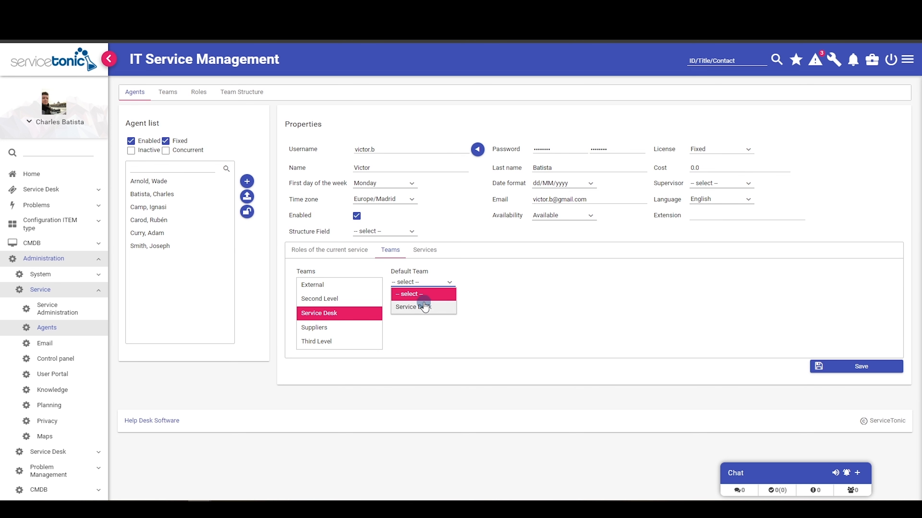
pyautogui.click(421, 304)
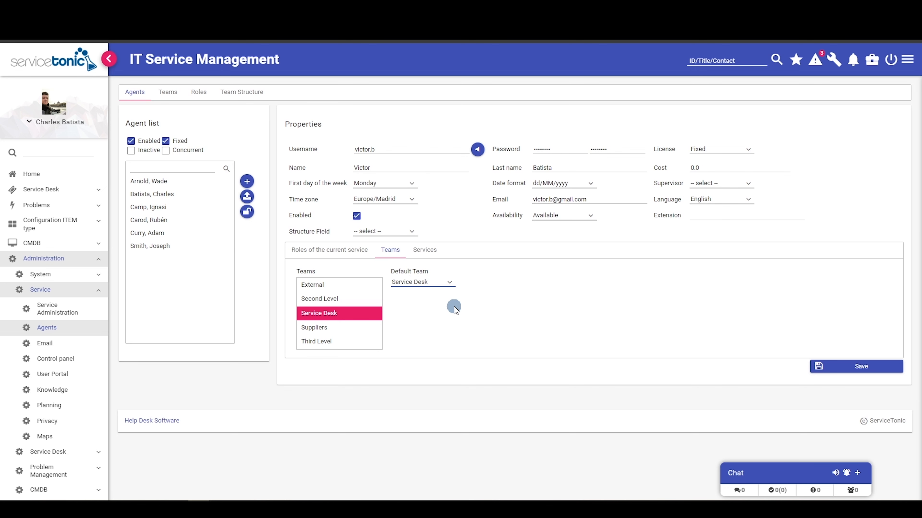
pyautogui.click(861, 368)
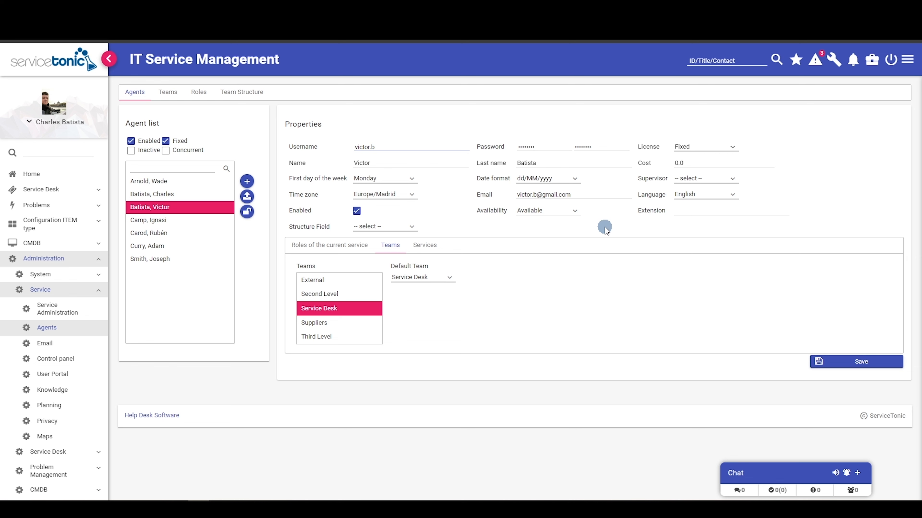
# - Set the structure field to Location and add the Second Level and Provider roles, then view Services
pyautogui.click(380, 228)
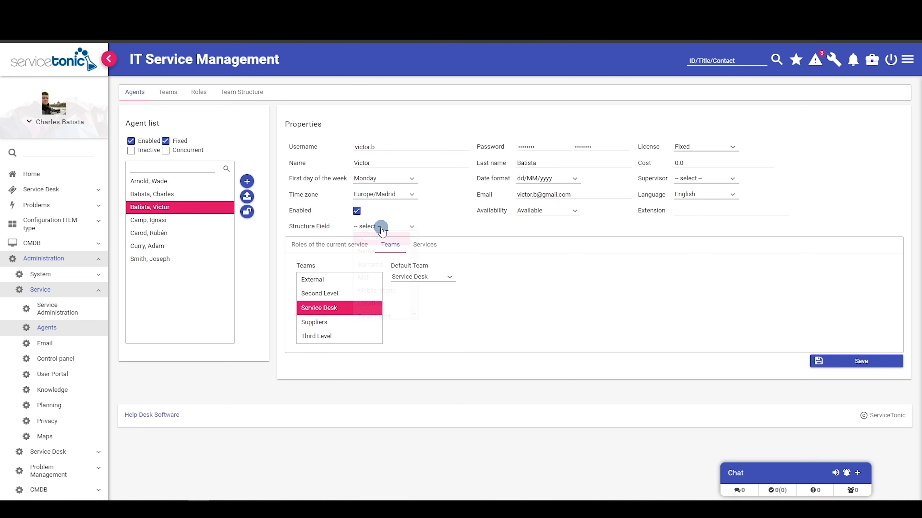
pyautogui.click(370, 303)
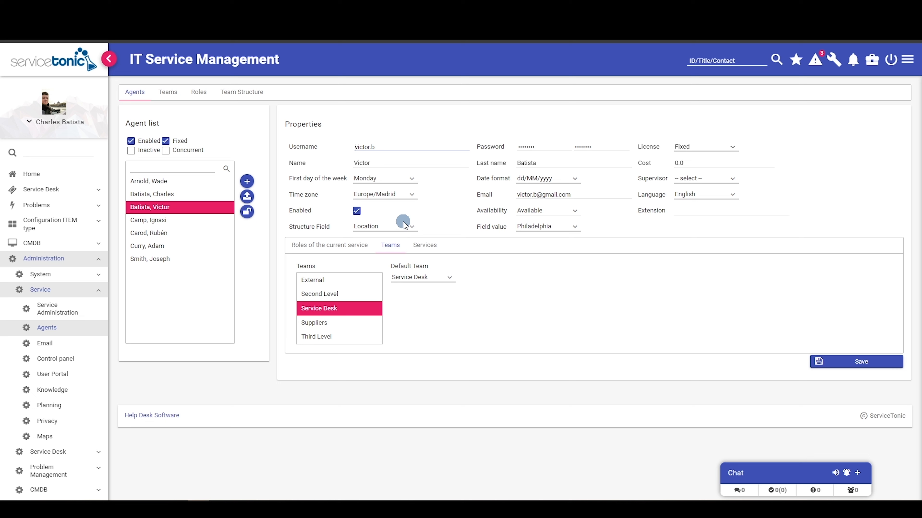
pyautogui.click(320, 245)
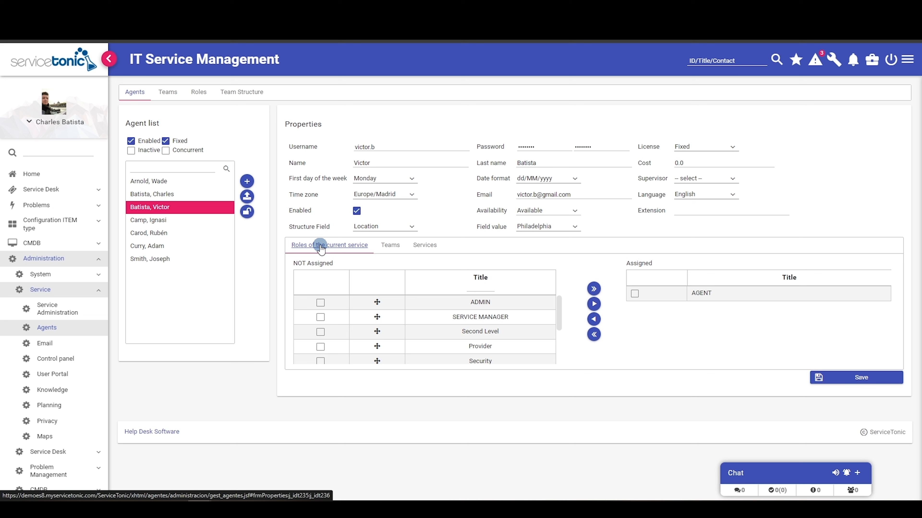
pyautogui.click(320, 331)
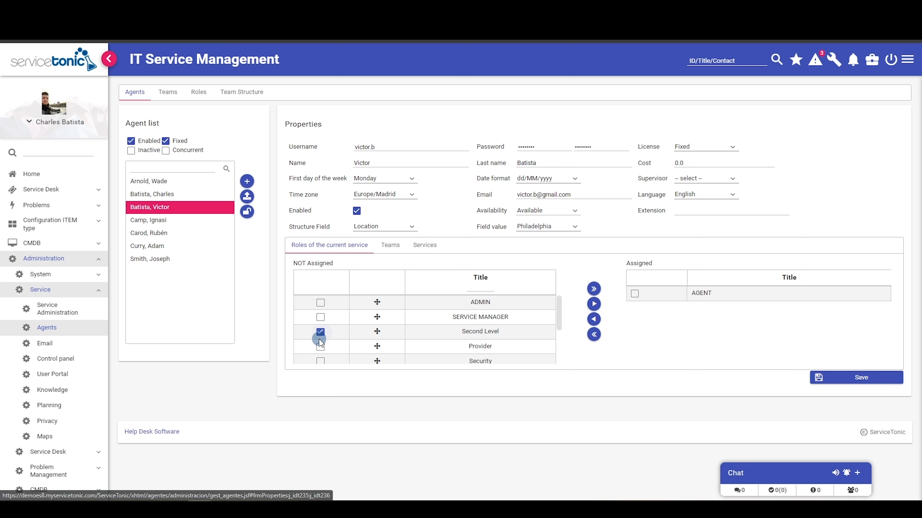
pyautogui.click(320, 347)
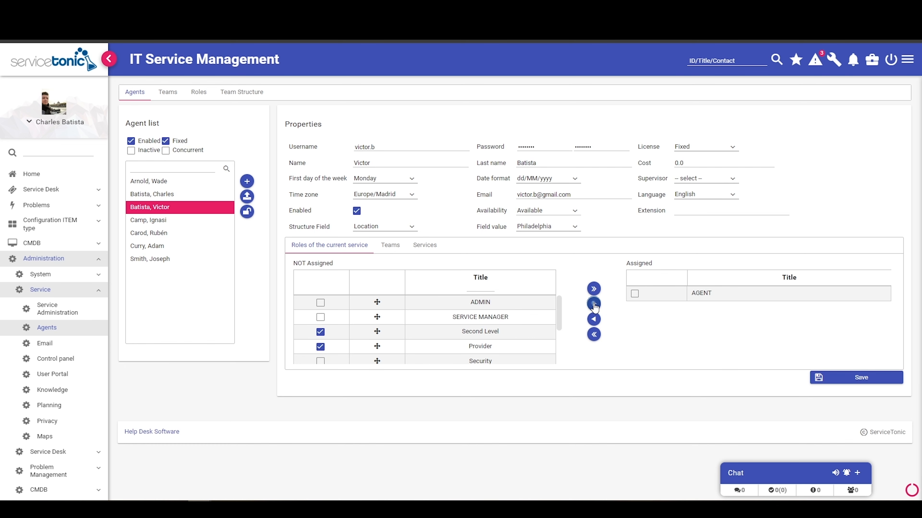
pyautogui.click(593, 305)
pyautogui.click(423, 247)
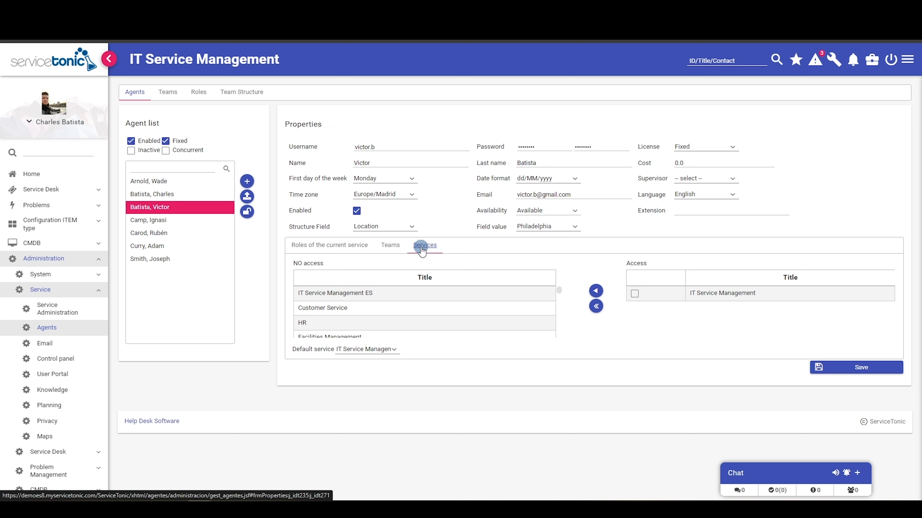
# - Start a new agent, import the first listed user's details, then return to the existing agent unsaved
pyautogui.click(247, 181)
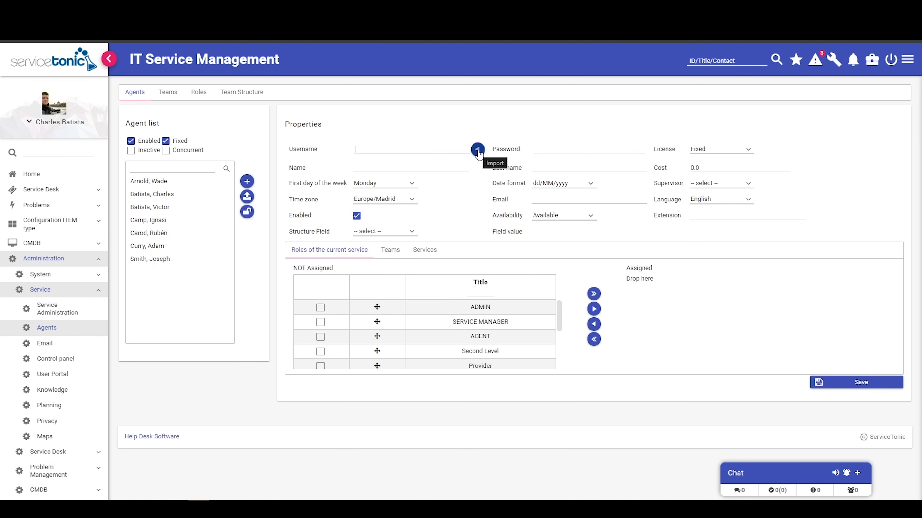
pyautogui.click(478, 150)
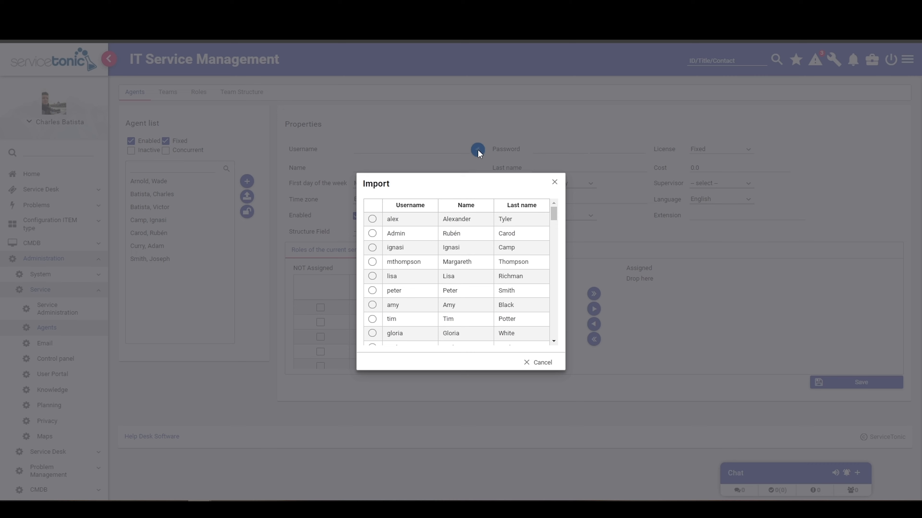
pyautogui.click(372, 219)
pyautogui.click(539, 363)
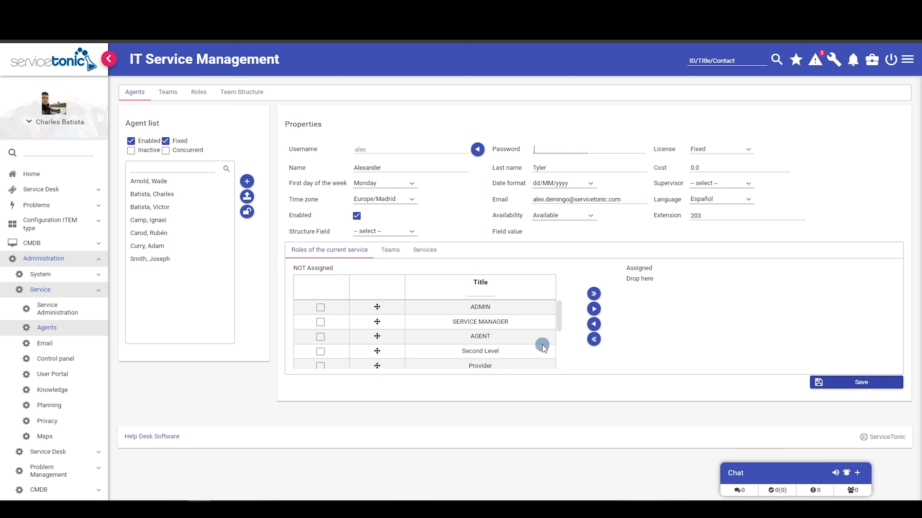
pyautogui.click(181, 207)
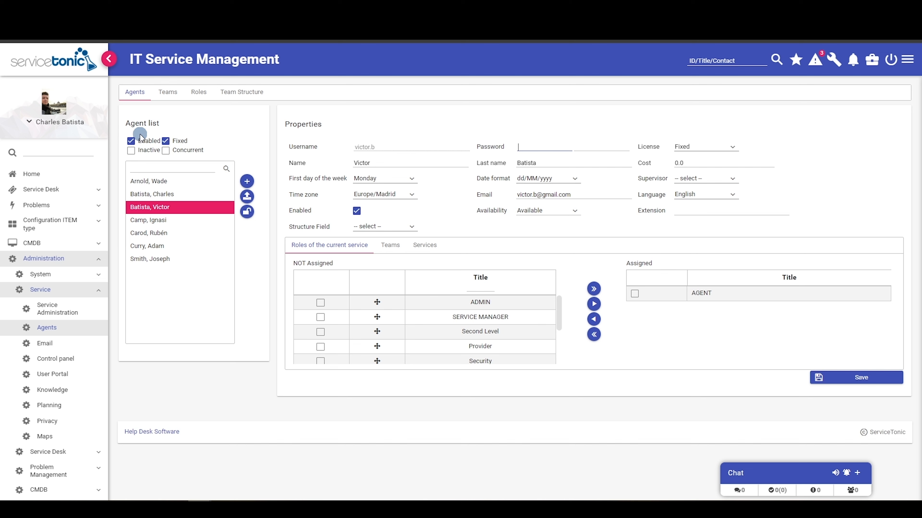
# - Tick the Inactive and Concurrent agent filters, then switch to the Teams page
pyautogui.click(133, 152)
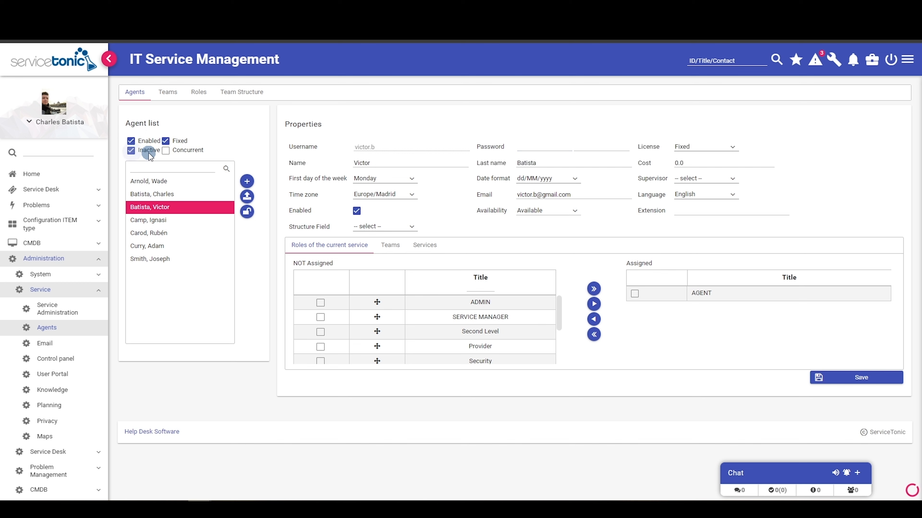
pyautogui.click(164, 150)
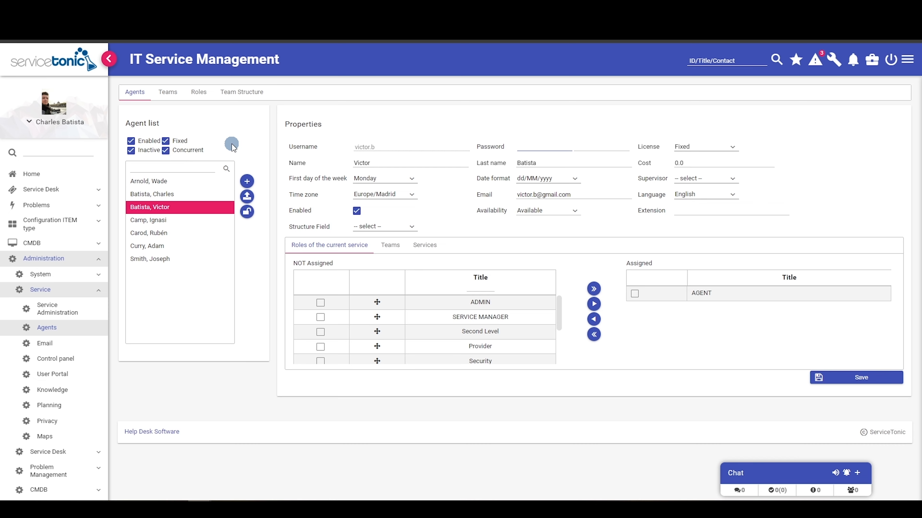
pyautogui.click(167, 93)
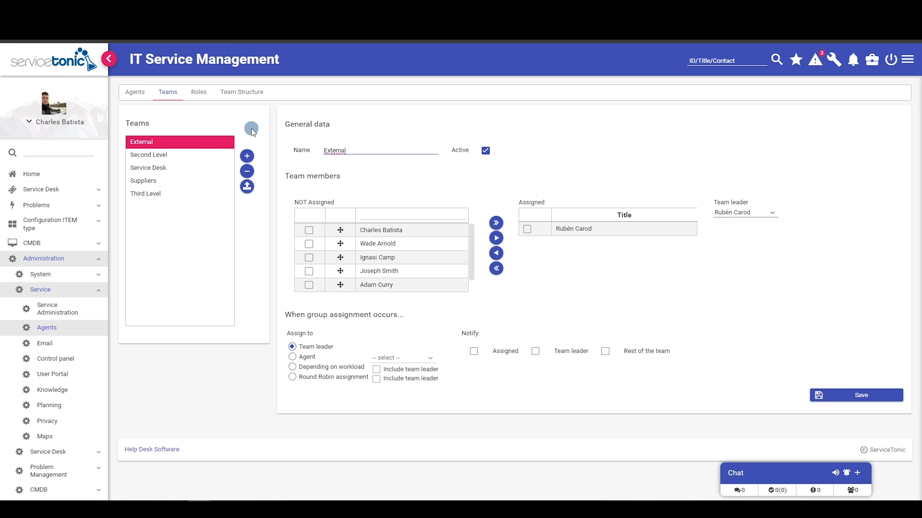
# - Create a team named 'First Level' and assign three agents to it
pyautogui.click(247, 156)
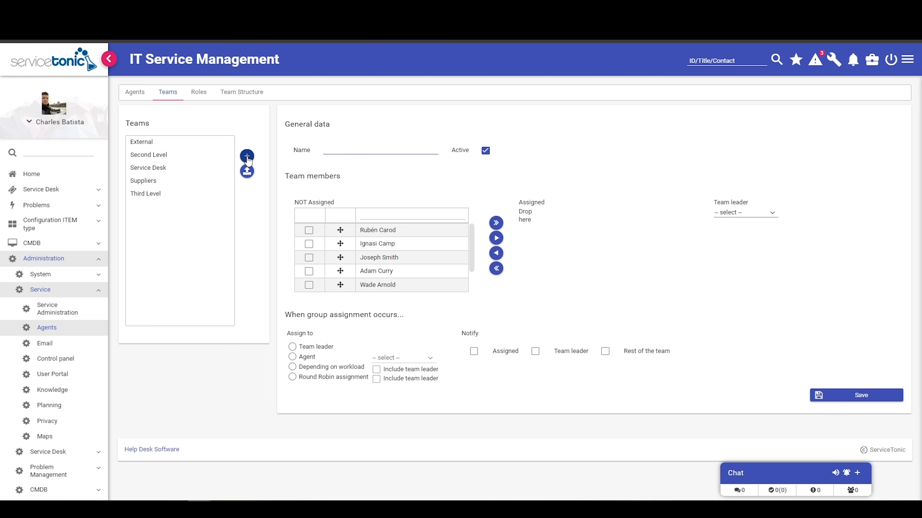
pyautogui.click(321, 149)
pyautogui.write('First Level')
pyautogui.click(308, 259)
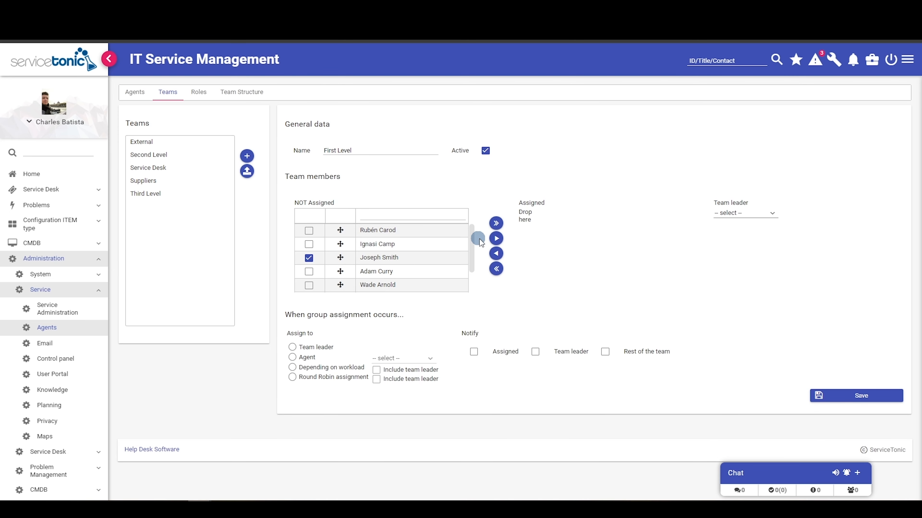
pyautogui.click(496, 239)
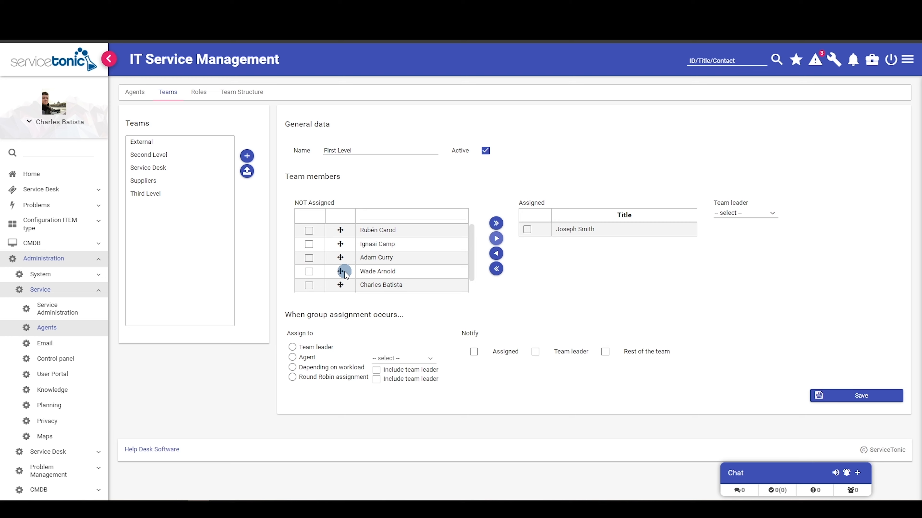
pyautogui.click(309, 286)
pyautogui.click(496, 238)
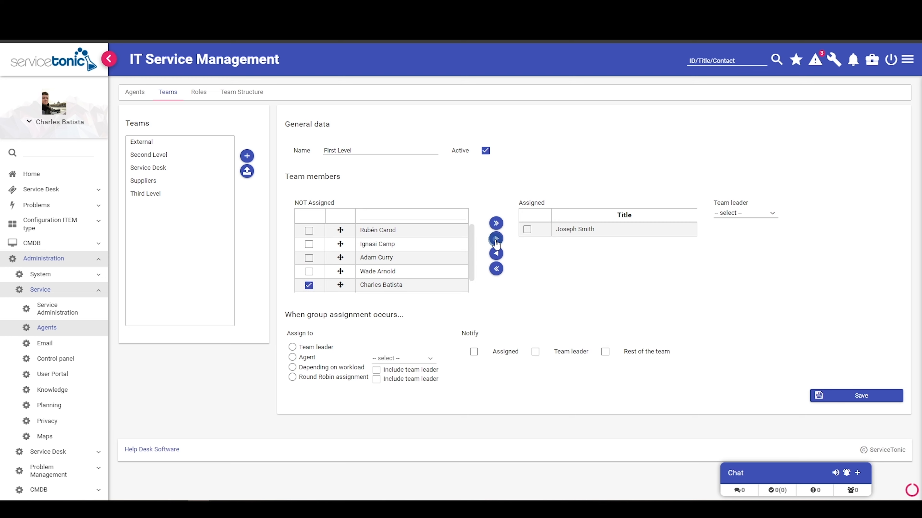
pyautogui.click(309, 285)
pyautogui.click(496, 238)
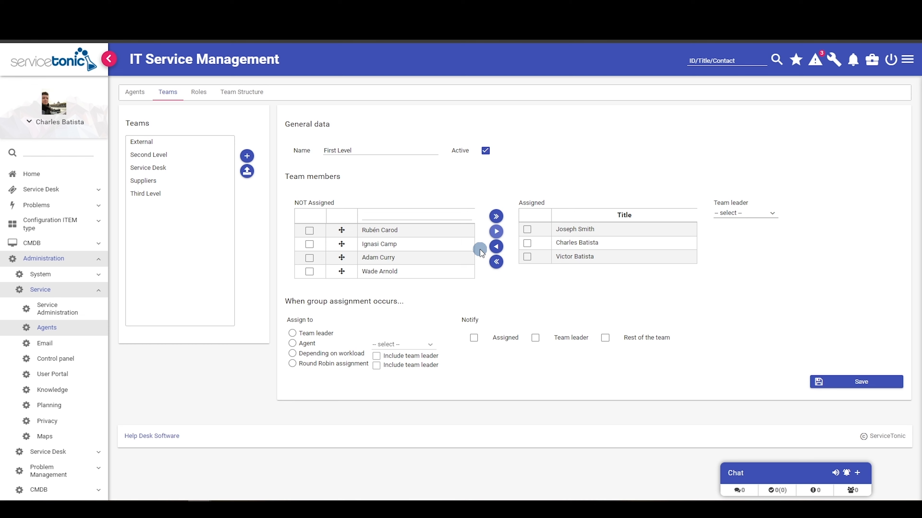
# - Make the second agent team leader, choose Round Robin with assigned-agent notification, and save
pyautogui.click(772, 213)
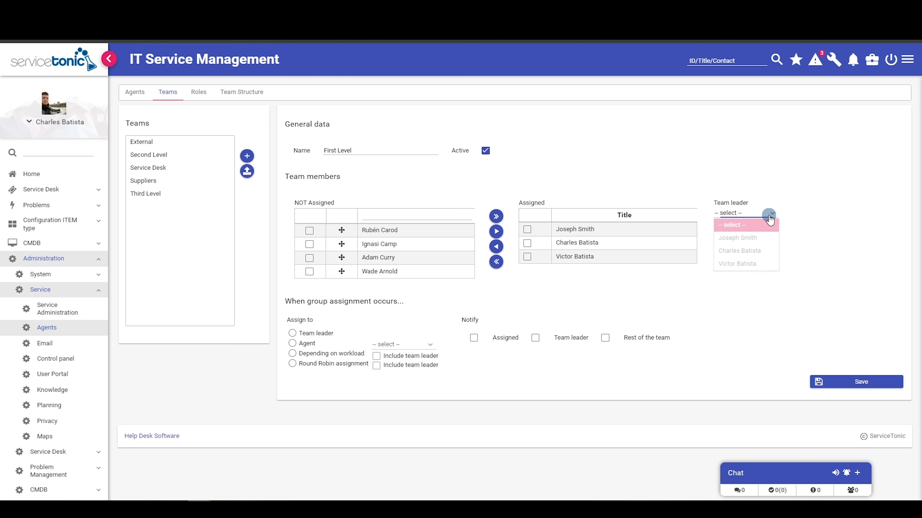
pyautogui.click(735, 250)
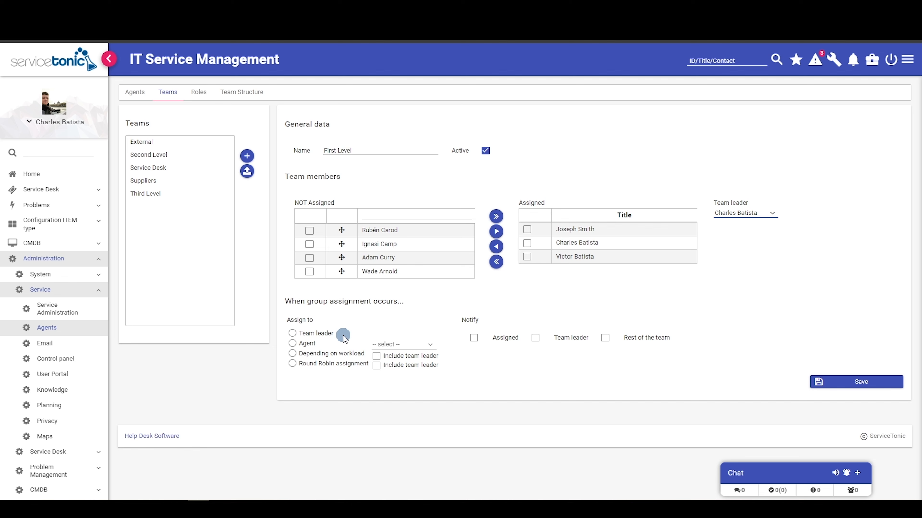
pyautogui.click(344, 365)
pyautogui.click(473, 337)
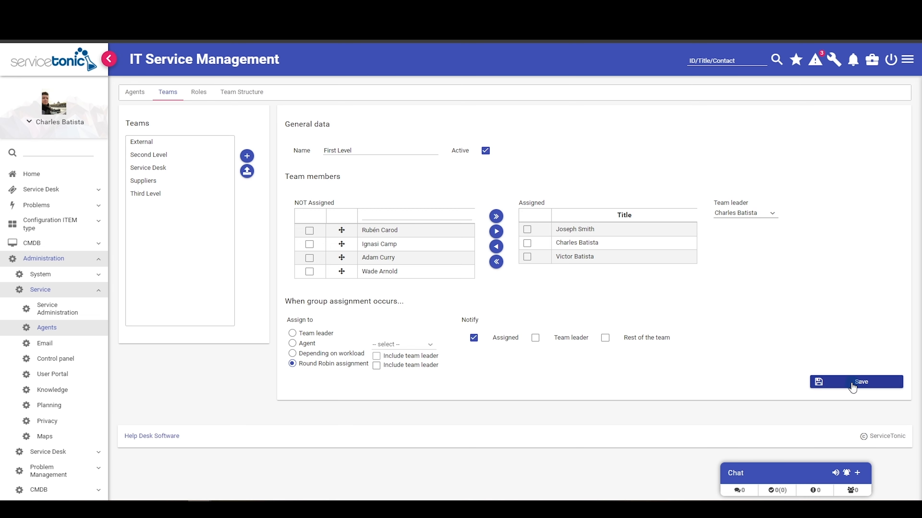
pyautogui.click(831, 385)
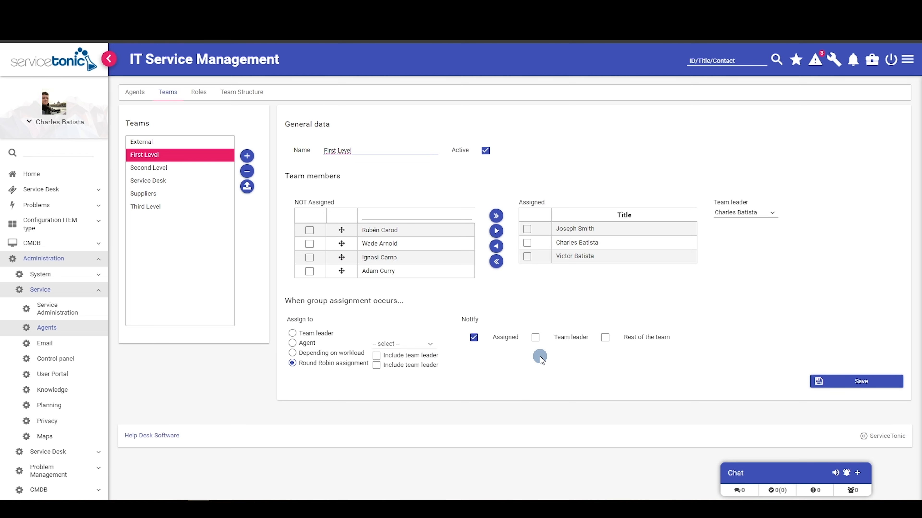
pyautogui.click(199, 93)
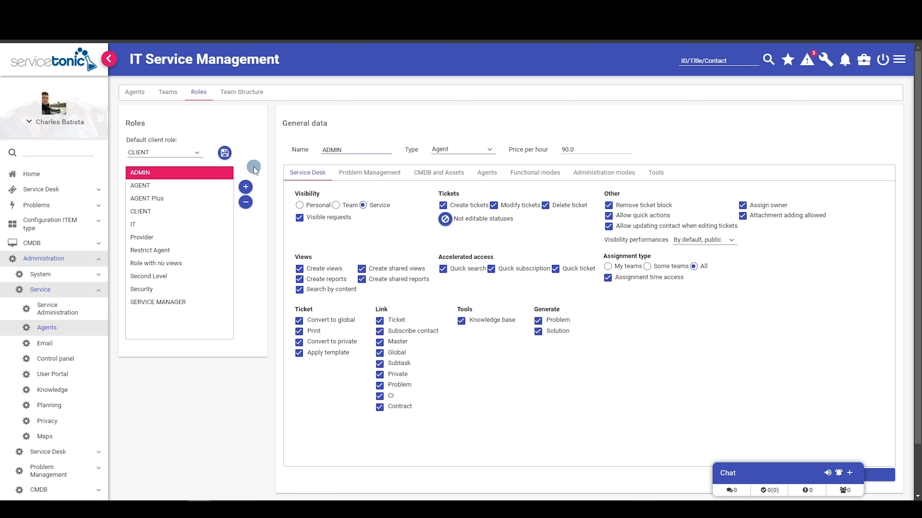
# - Create a new Agent-type role named 'Agent Test'
pyautogui.click(245, 188)
pyautogui.click(338, 159)
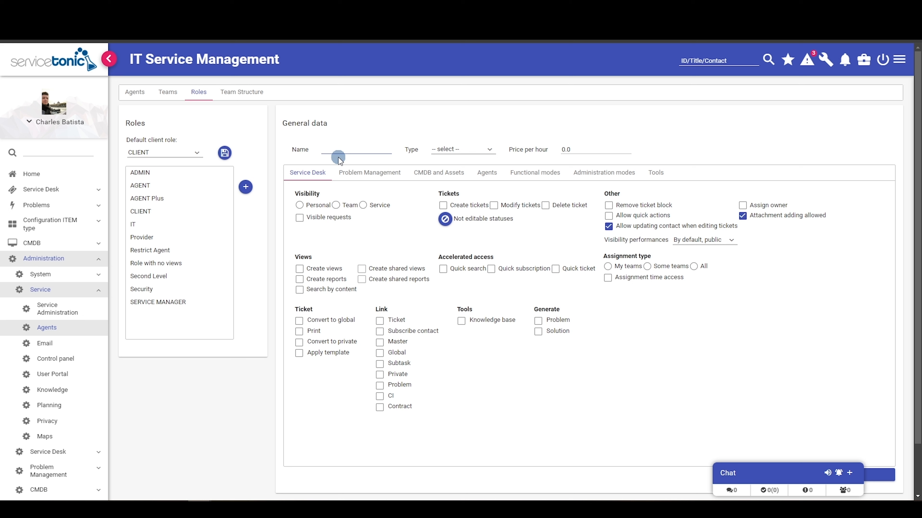
pyautogui.write('Agent Test')
pyautogui.click(482, 150)
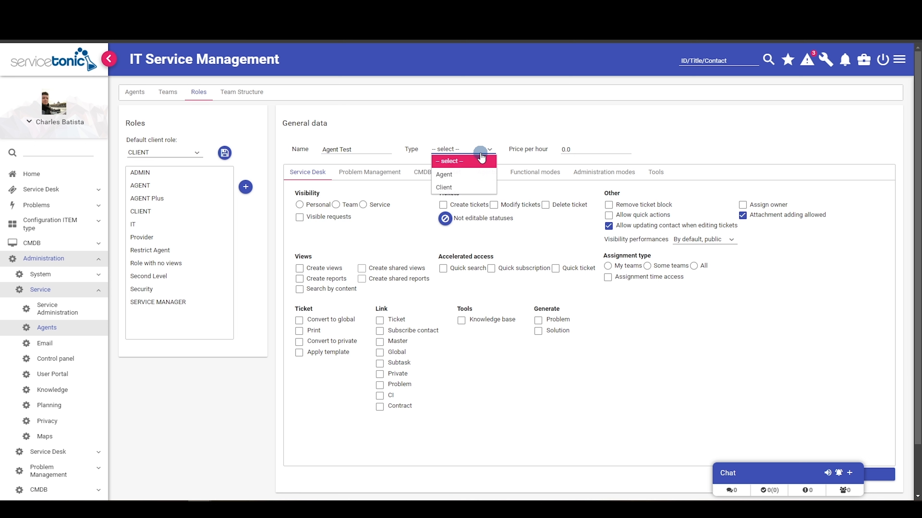
pyautogui.click(470, 172)
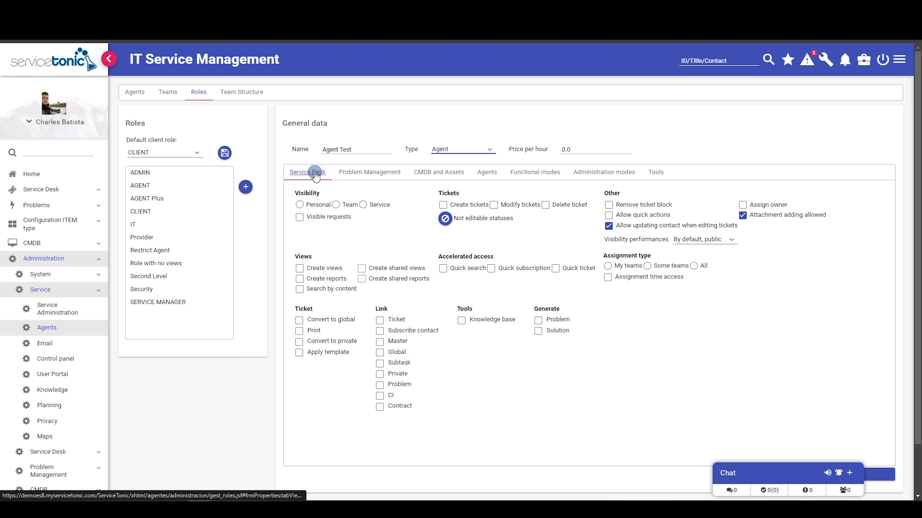
# - Review the role's Problem Management, CMDB, Agents, mode and tools tabs, ending on Service Desk
pyautogui.click(379, 176)
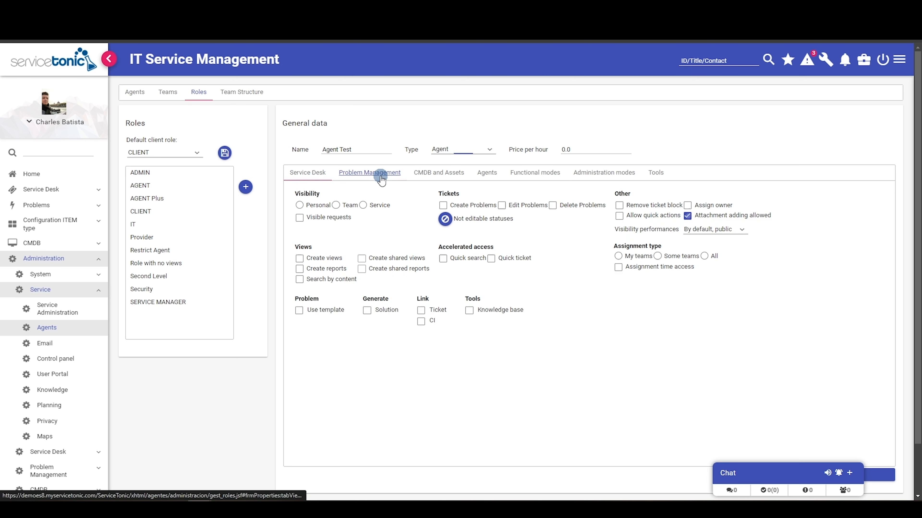
pyautogui.click(438, 178)
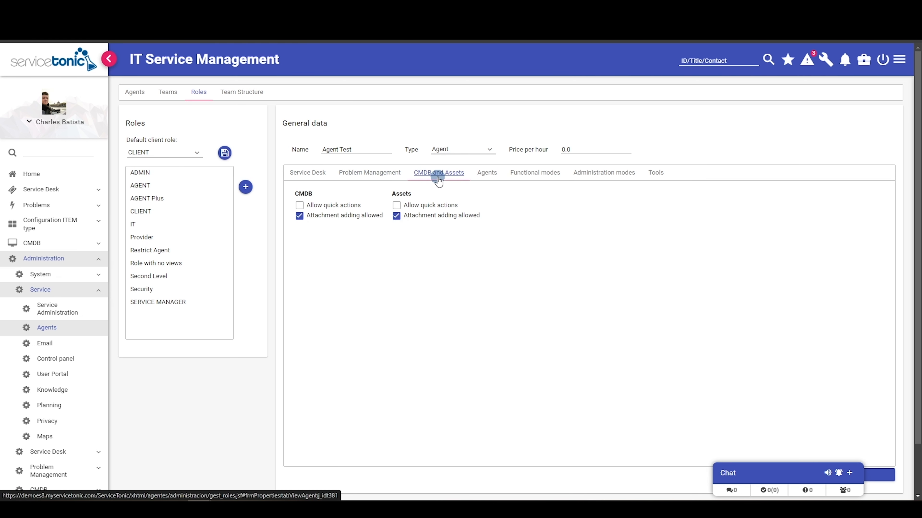
pyautogui.click(483, 178)
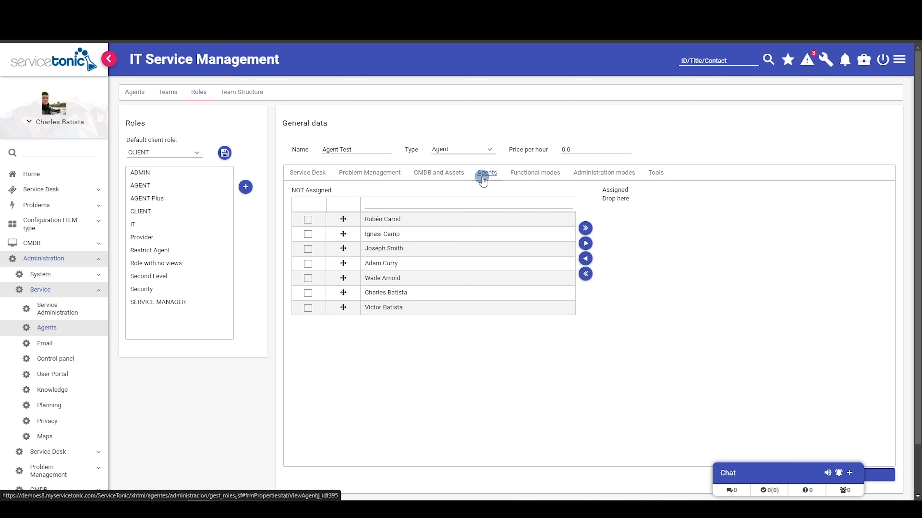
pyautogui.click(529, 176)
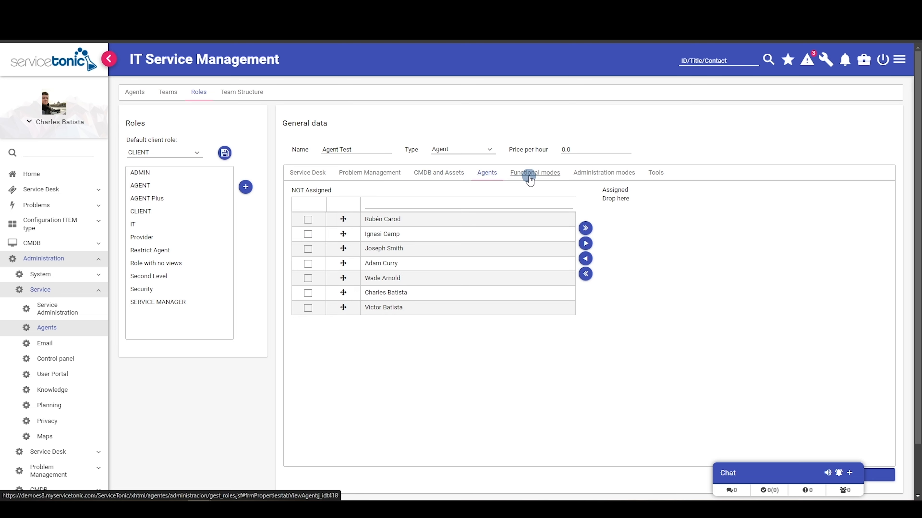
pyautogui.click(589, 181)
pyautogui.click(661, 175)
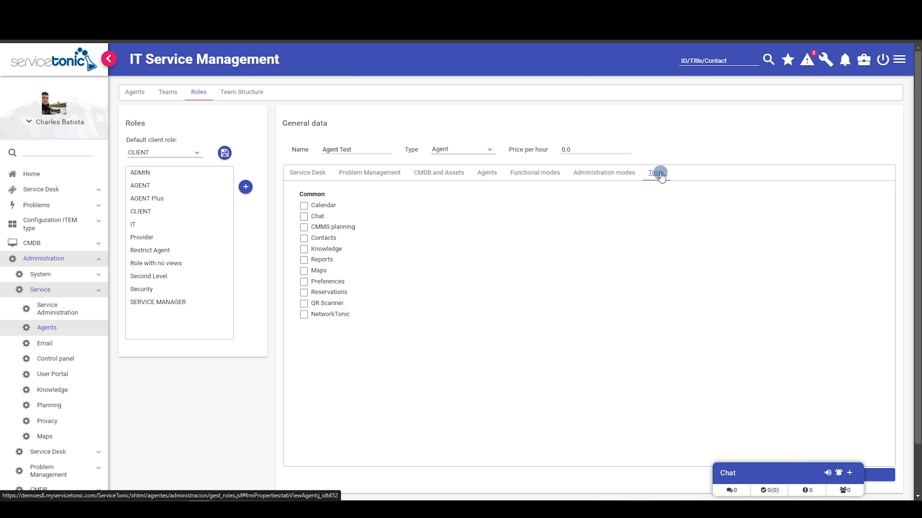
pyautogui.click(301, 175)
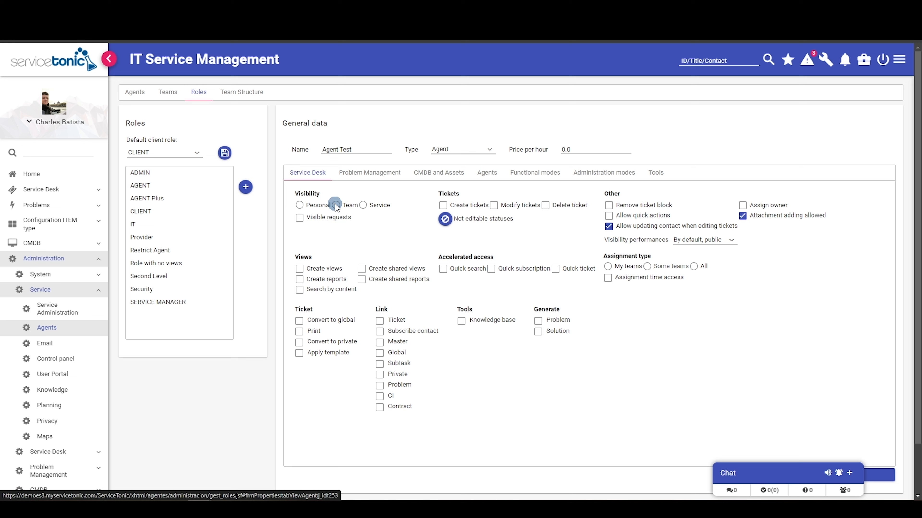
# - Set the role's ticket visibility to Service and review its Problem Management and CMDB permissions
pyautogui.click(363, 205)
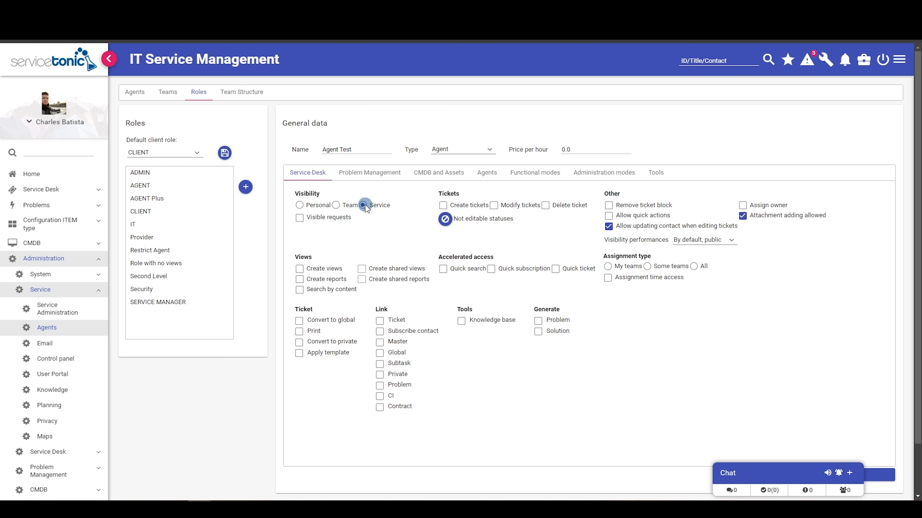
pyautogui.click(376, 174)
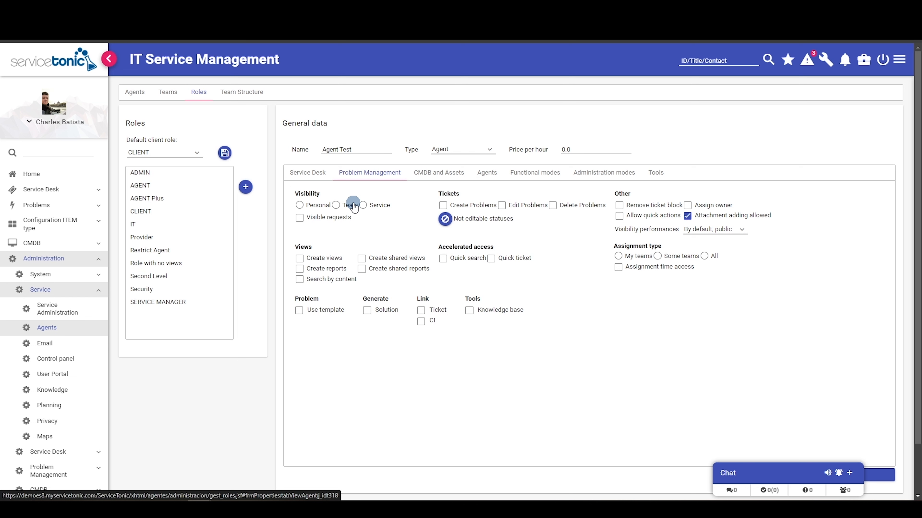
pyautogui.click(430, 174)
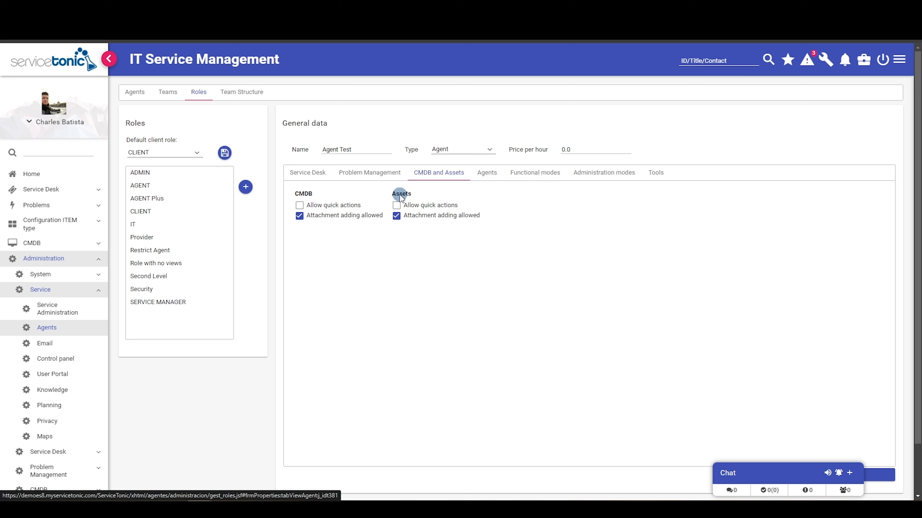
# - Assign three agents to the Agent Test role
pyautogui.click(486, 176)
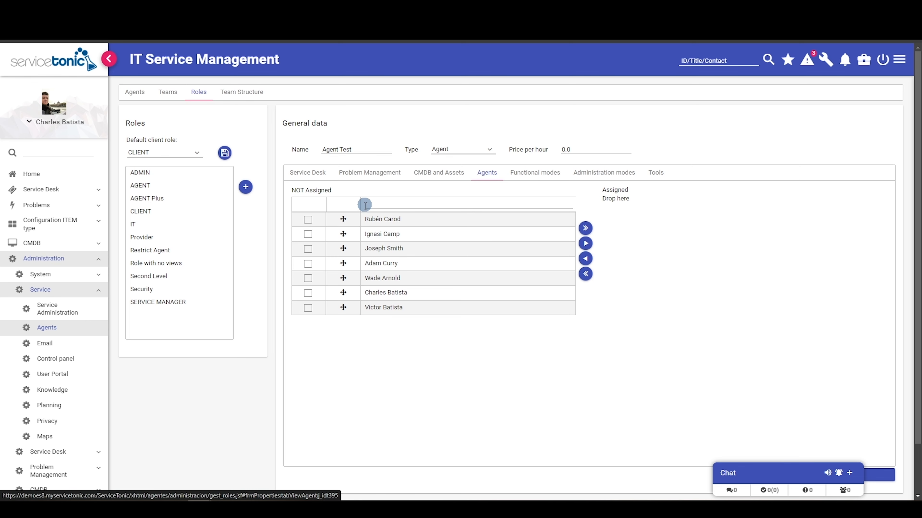
pyautogui.click(307, 236)
pyautogui.click(309, 249)
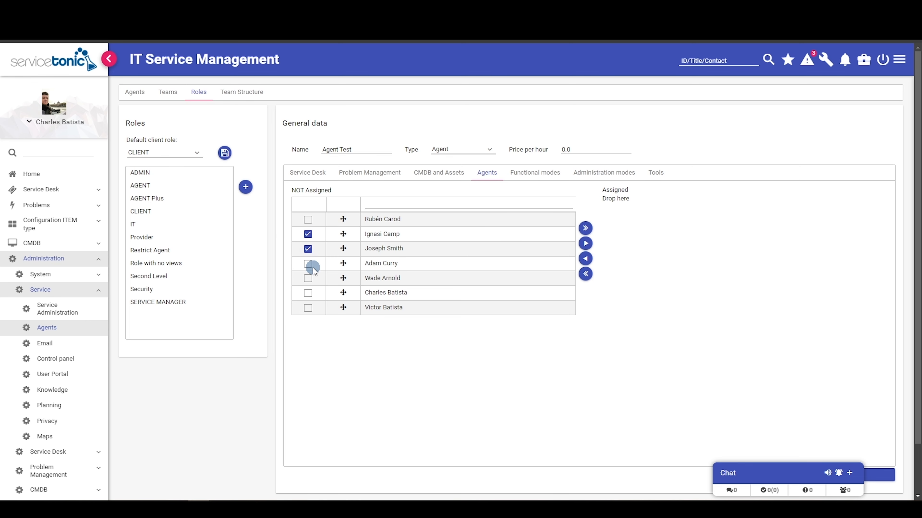
pyautogui.click(308, 293)
pyautogui.click(585, 243)
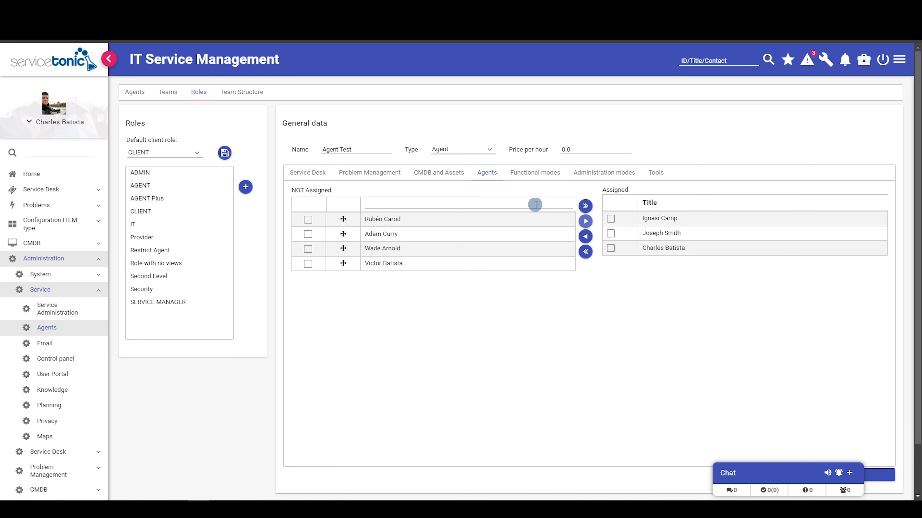
# - Review the role's functional mode, administration mode and tools access
pyautogui.click(540, 173)
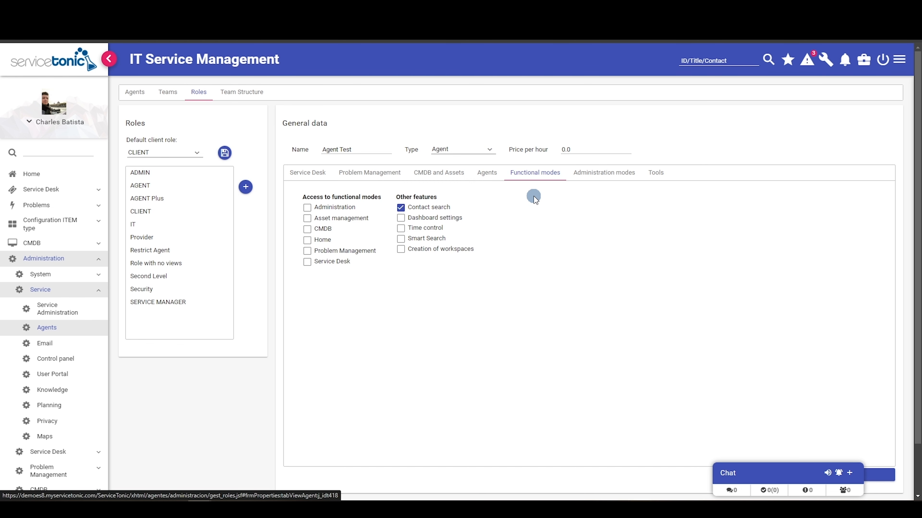
pyautogui.click(615, 174)
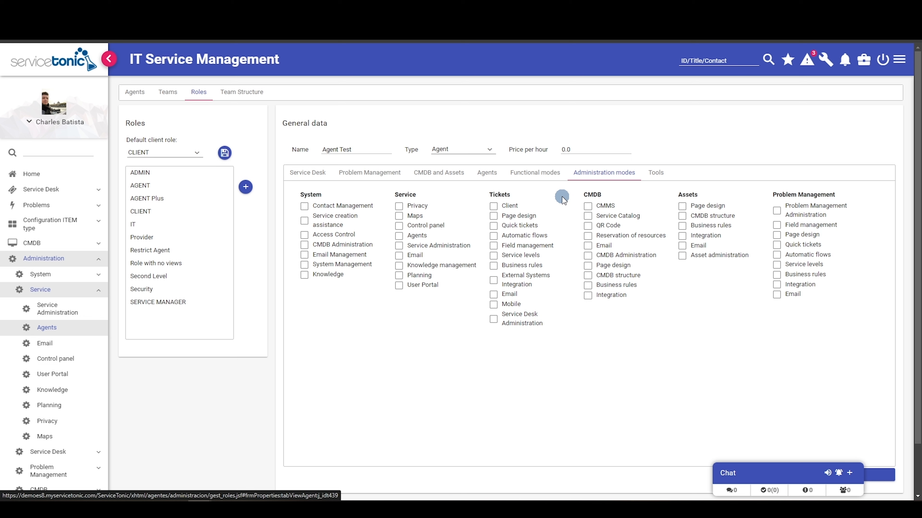
pyautogui.click(656, 172)
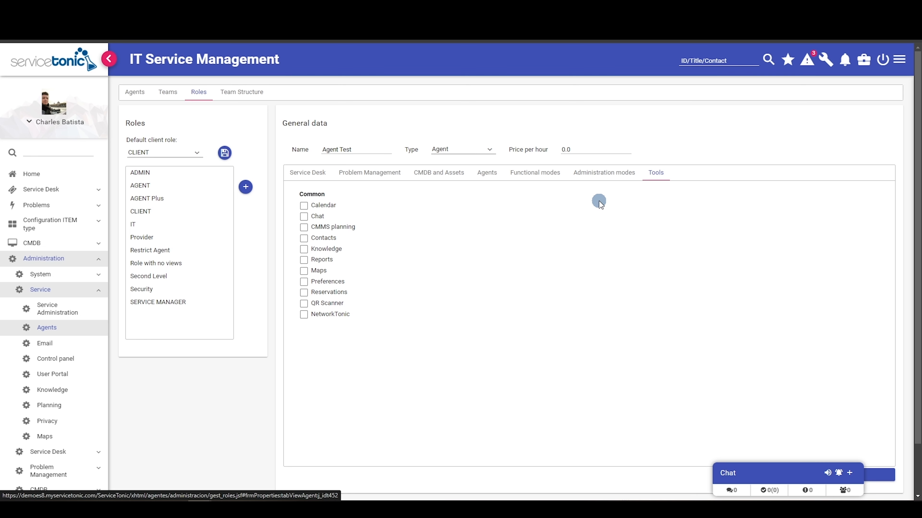
pyautogui.click(824, 64)
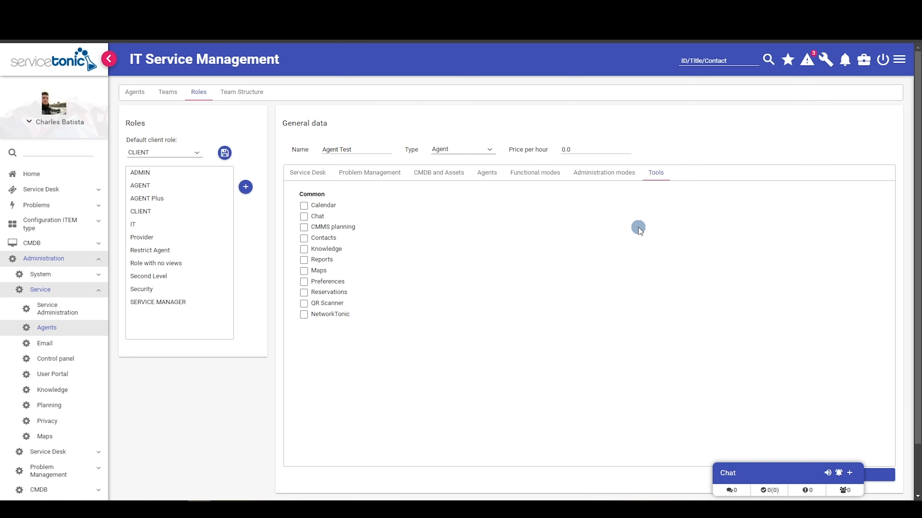
# - Add a Client-type role named 'Client Test' and bring up its Organizational view settings
pyautogui.click(246, 187)
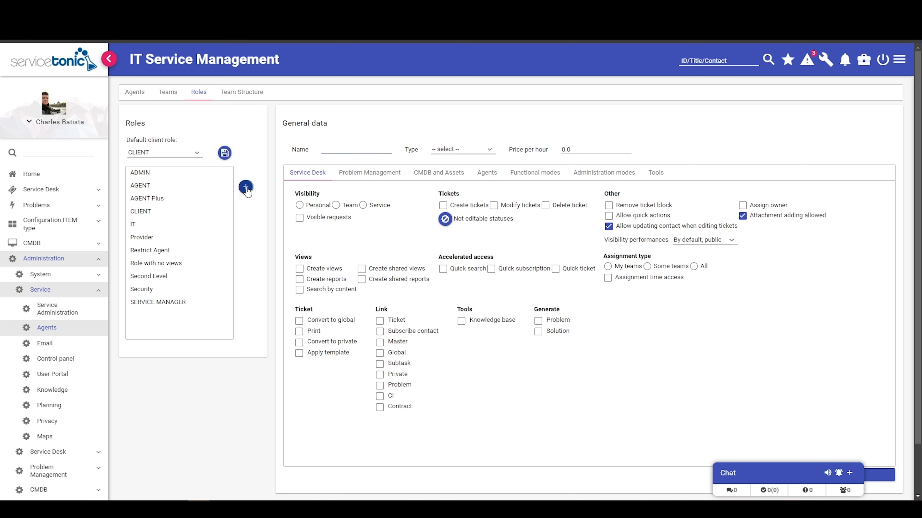
pyautogui.click(338, 161)
pyautogui.write('Client Test')
pyautogui.click(475, 150)
pyautogui.click(446, 187)
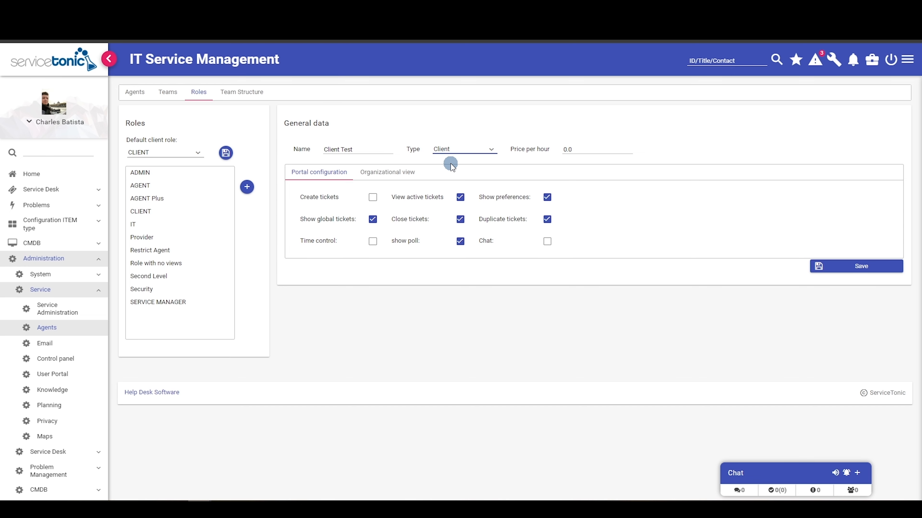
pyautogui.click(402, 173)
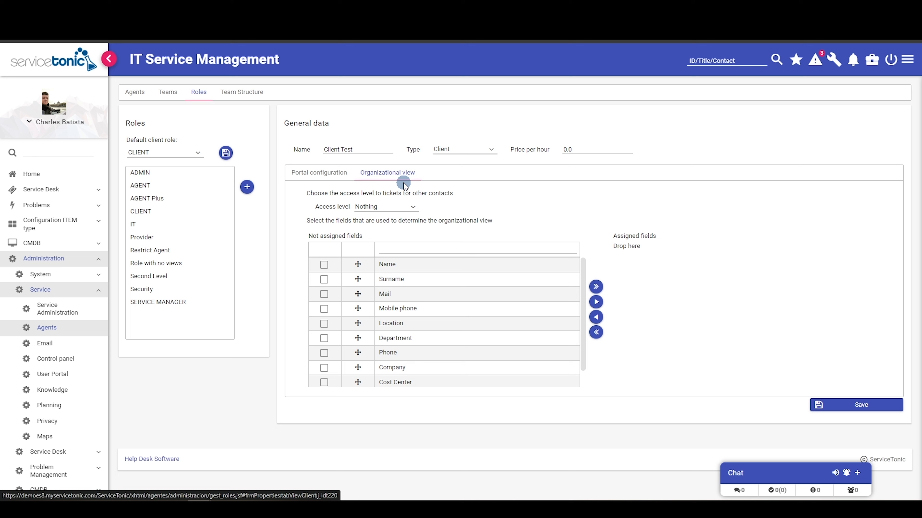
# - Assign Location as Client Test's organizational view field with Edit access to other contacts' tickets
pyautogui.click(324, 324)
pyautogui.click(596, 302)
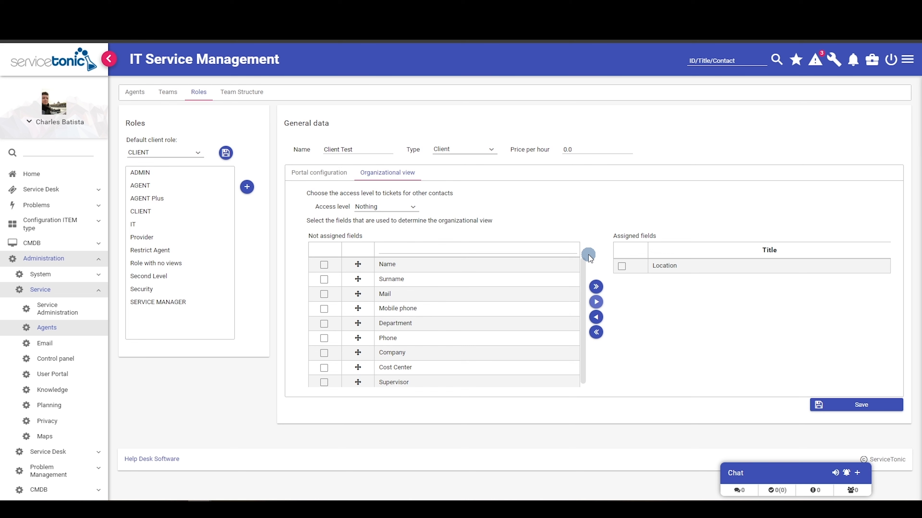
pyautogui.click(411, 207)
pyautogui.click(390, 245)
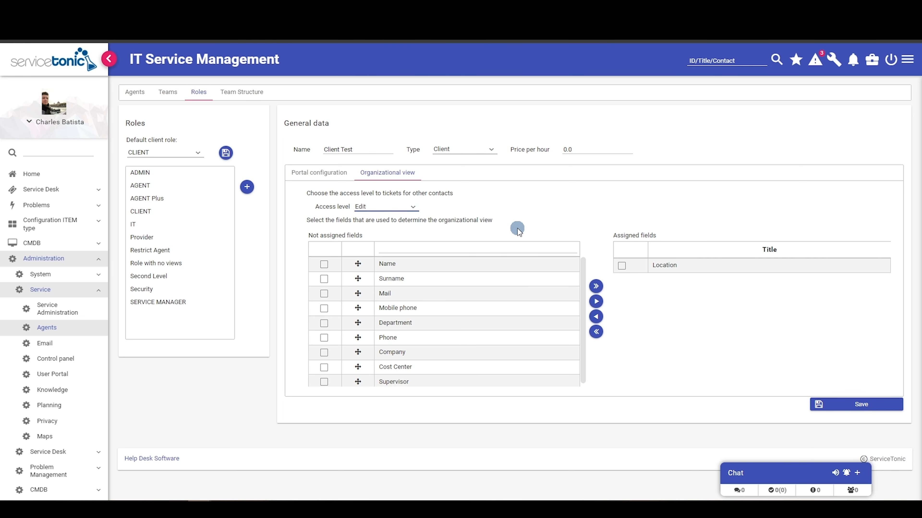
pyautogui.click(242, 92)
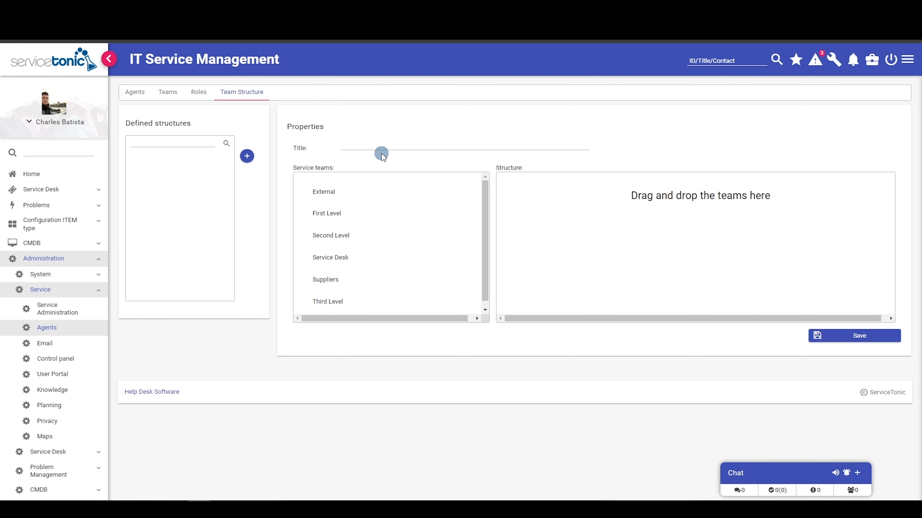
# - Enter the title 'Team Structure', place Service Desk at the top, and nest First Level and Second Level beneath it
pyautogui.click(377, 146)
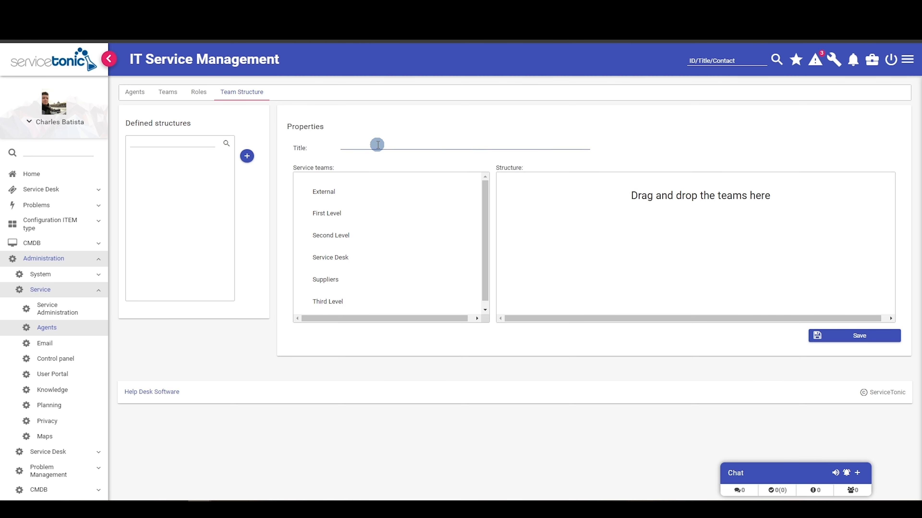
pyautogui.write('Team Structure')
pyautogui.moveTo(330, 257); pyautogui.dragTo(535, 181)
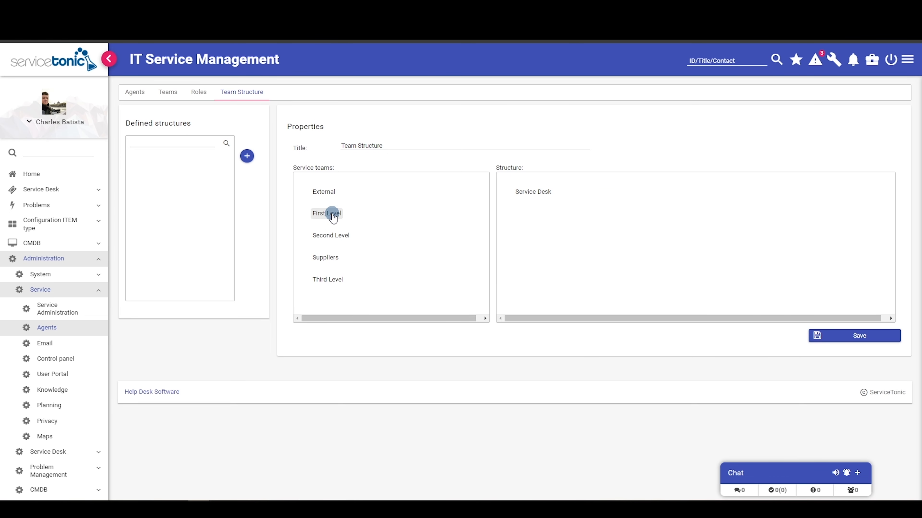
pyautogui.moveTo(332, 216); pyautogui.dragTo(541, 195)
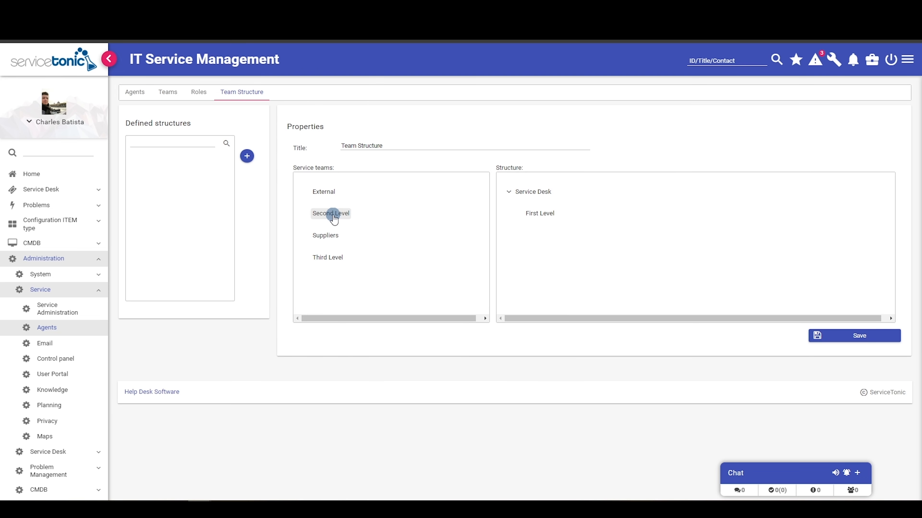
pyautogui.moveTo(334, 217); pyautogui.dragTo(542, 201)
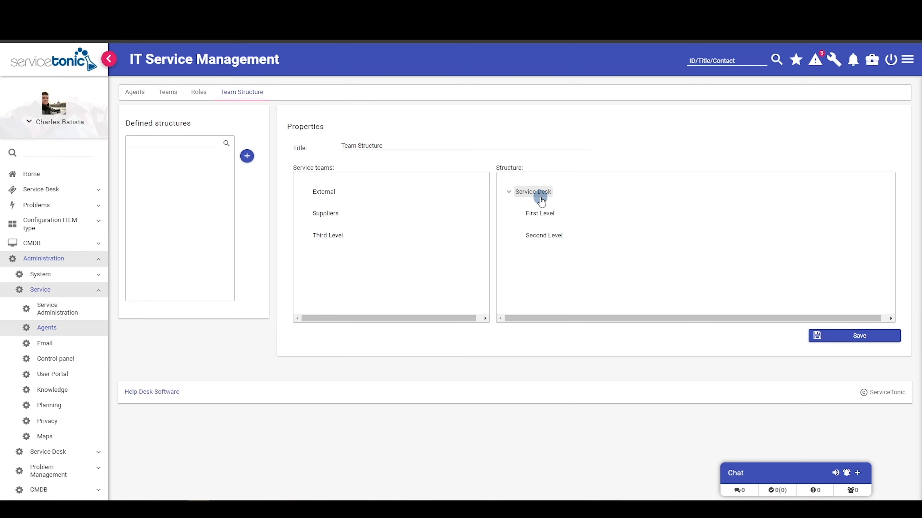